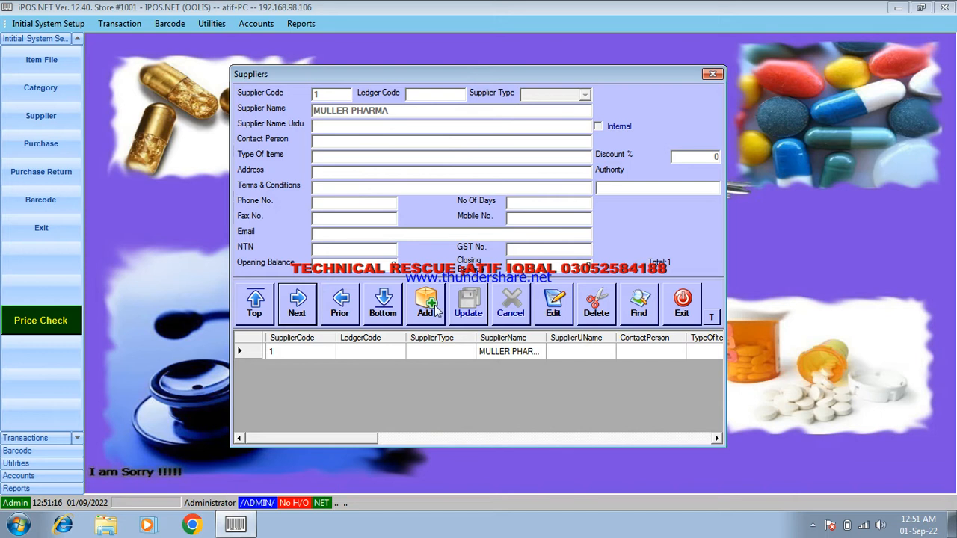
- Add a new supplier with code 2, ledger code 100 and name ASLAM TRADERS BWP
{"action": "left_click", "coordinate": [436, 308]}
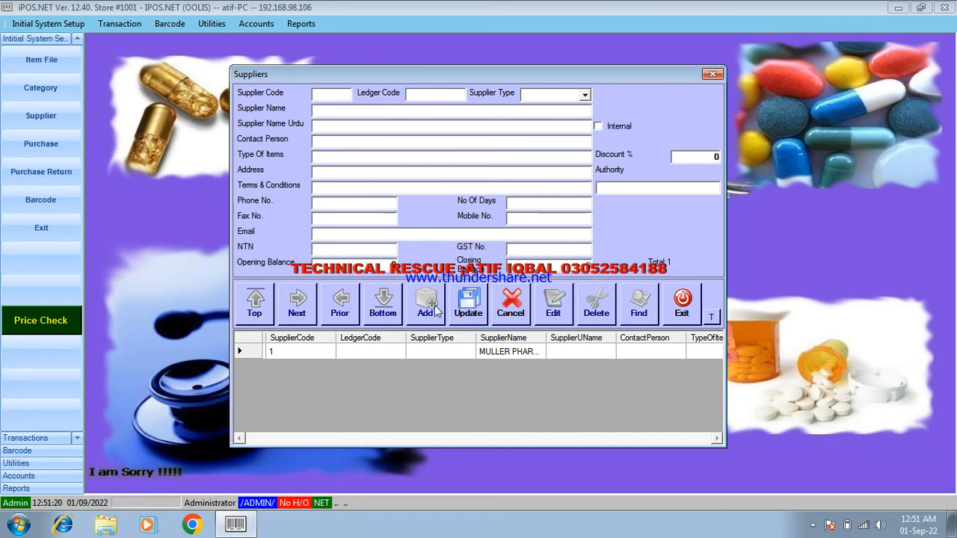
{"action": "type", "text": "2"}
{"action": "left_click", "coordinate": [433, 94]}
{"action": "type", "text": "100"}
{"action": "left_click", "coordinate": [341, 110]}
{"action": "type", "text": "ASLAM TRA"}
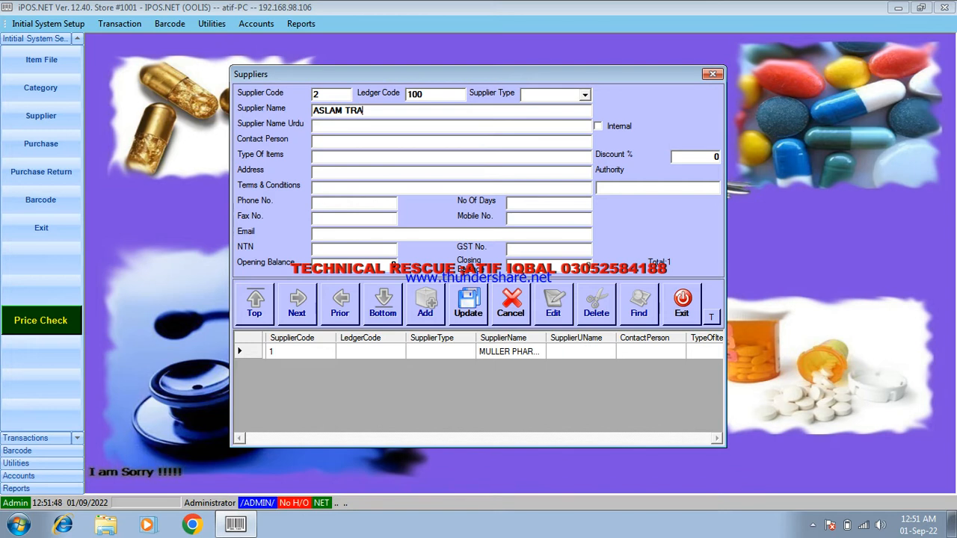
{"action": "type", "text": "DERS BWP"}
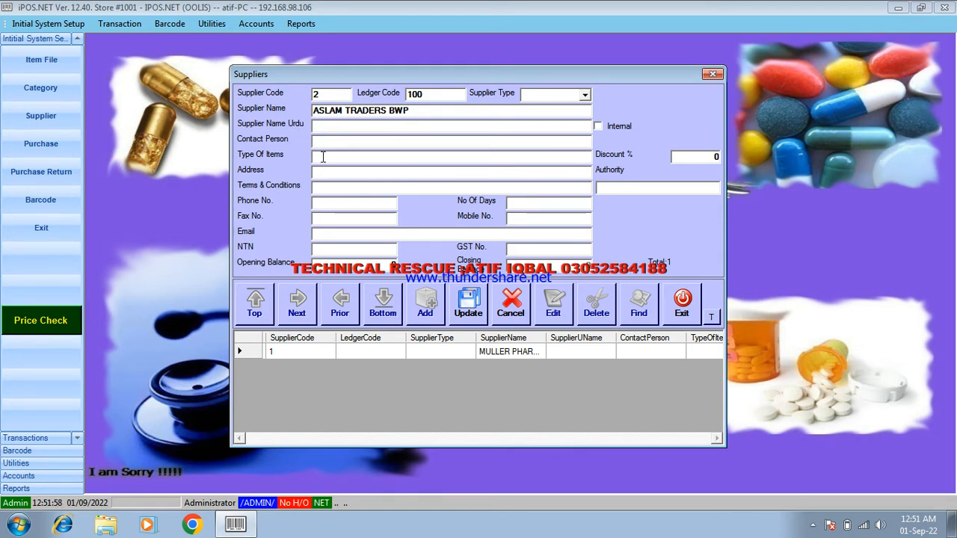
- Save the new ASLAM TRADERS BWP supplier record
{"action": "left_click", "coordinate": [330, 200]}
{"action": "left_click", "coordinate": [522, 222]}
{"action": "left_click", "coordinate": [524, 249]}
{"action": "left_click", "coordinate": [378, 236]}
{"action": "left_click", "coordinate": [467, 309]}
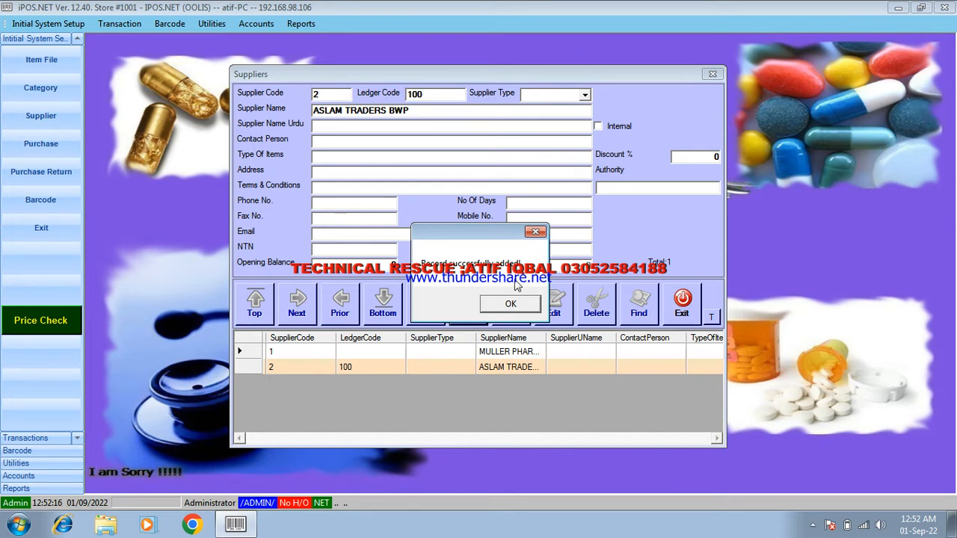
{"action": "left_click", "coordinate": [511, 305]}
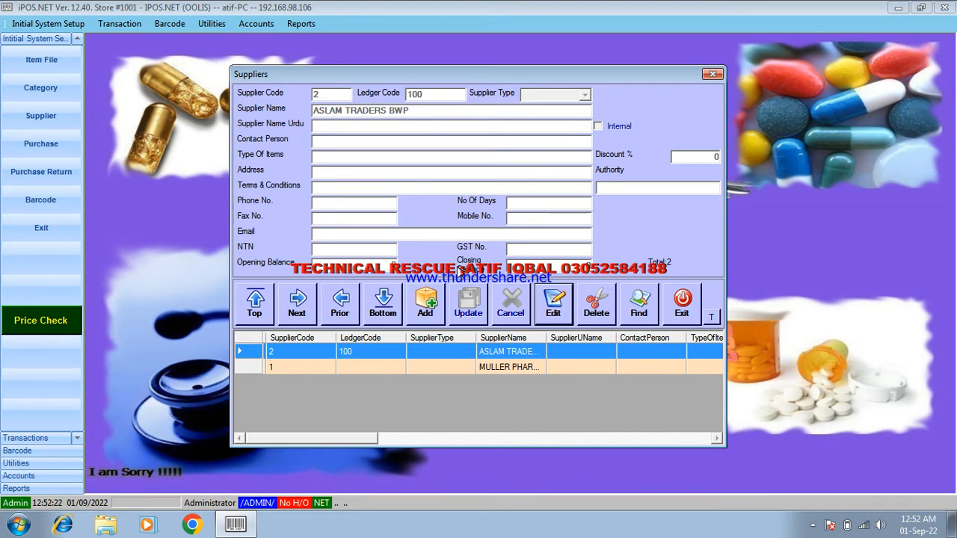
- Add another supplier with code 3 named GSK
{"action": "left_click", "coordinate": [425, 305]}
{"action": "type", "text": "3"}
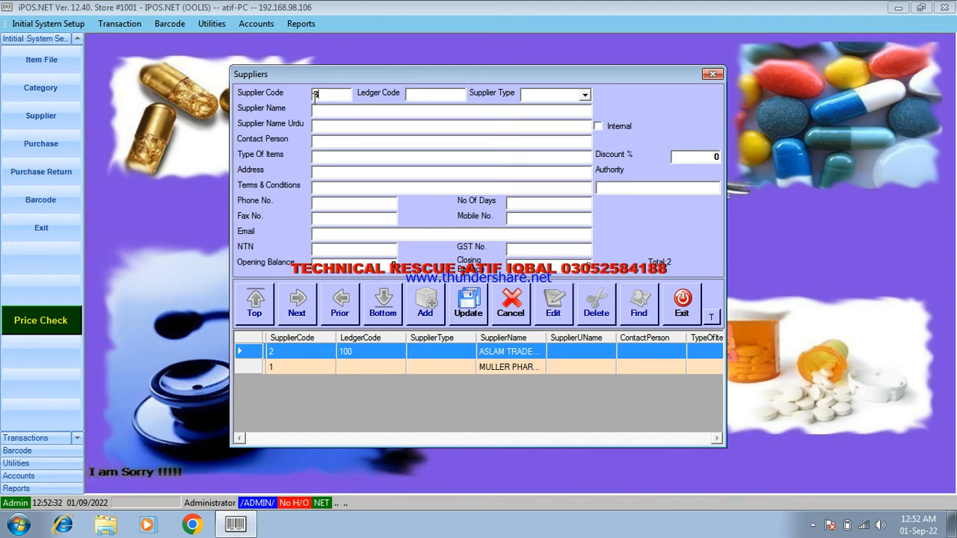
{"action": "left_click", "coordinate": [323, 112]}
{"action": "type", "text": "GS"}
{"action": "type", "text": "K"}
- Enter the GSK supplier's phone number and save the record
{"action": "left_click", "coordinate": [317, 234]}
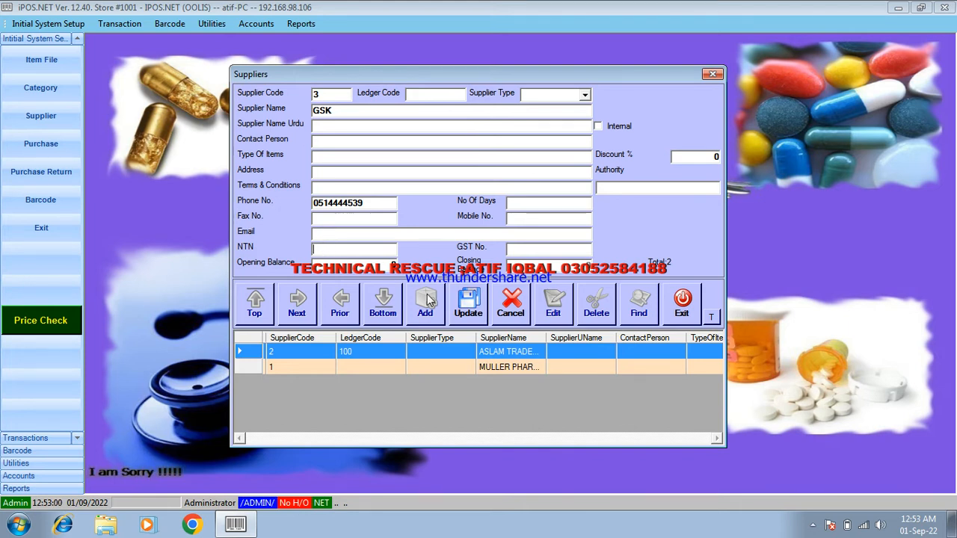
{"action": "left_click", "coordinate": [481, 318]}
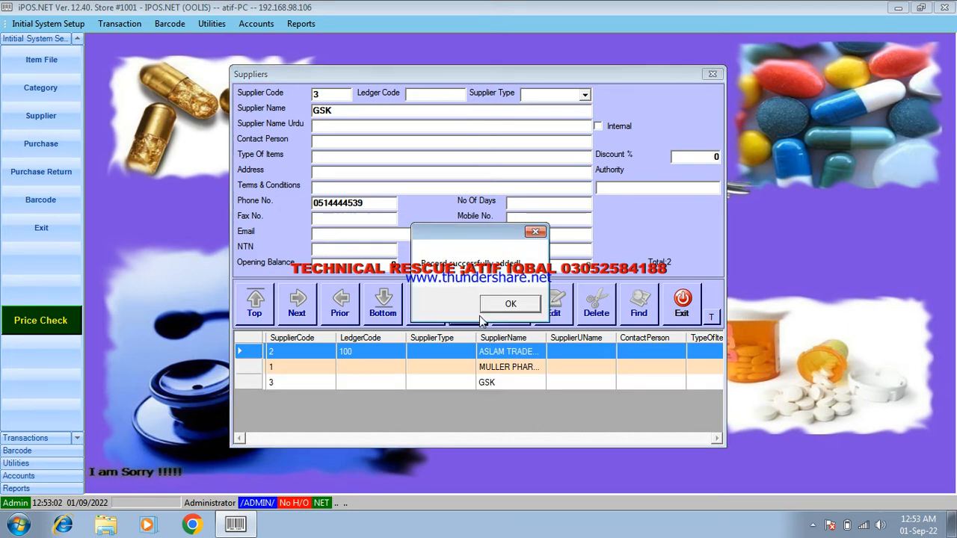
{"action": "left_click", "coordinate": [493, 310]}
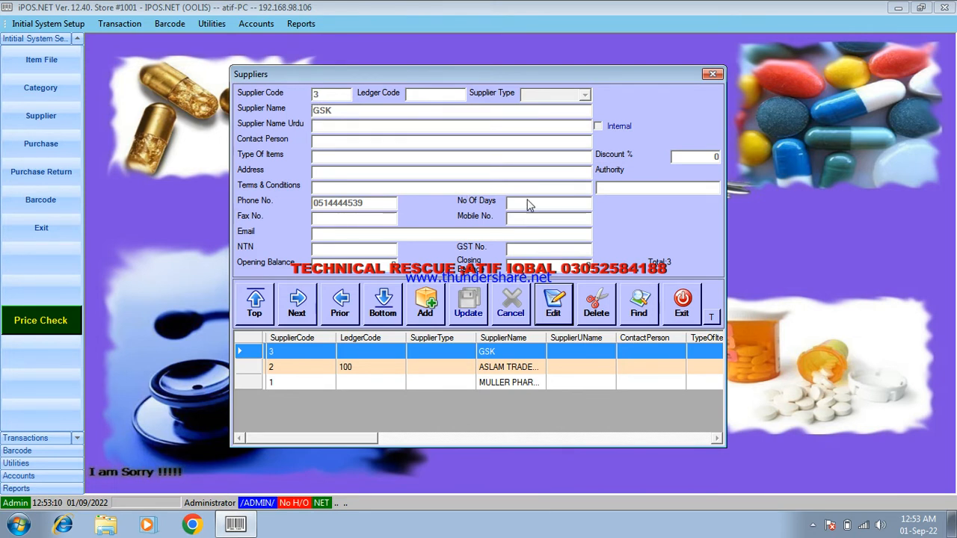
- Close the Suppliers form and open the Category form
{"action": "left_click", "coordinate": [680, 300]}
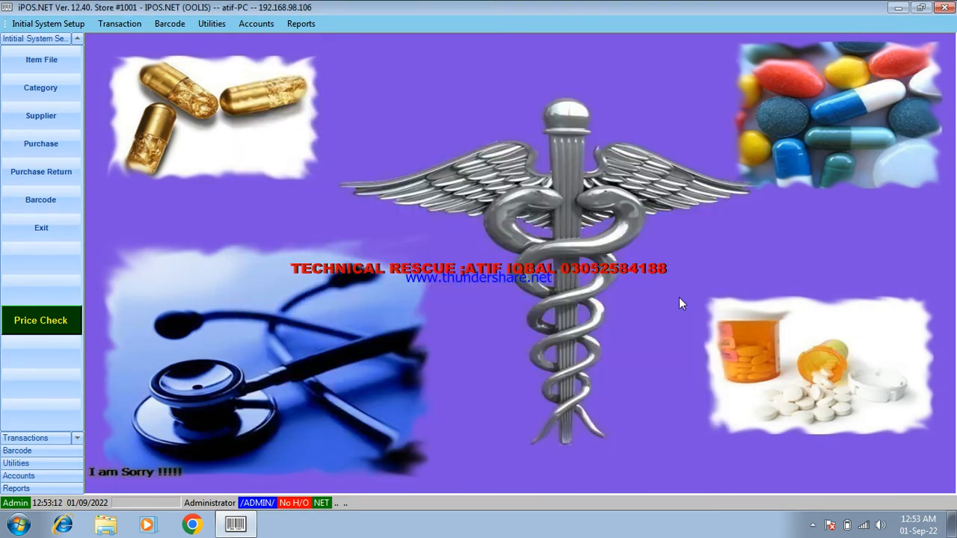
{"action": "left_click", "coordinate": [55, 98]}
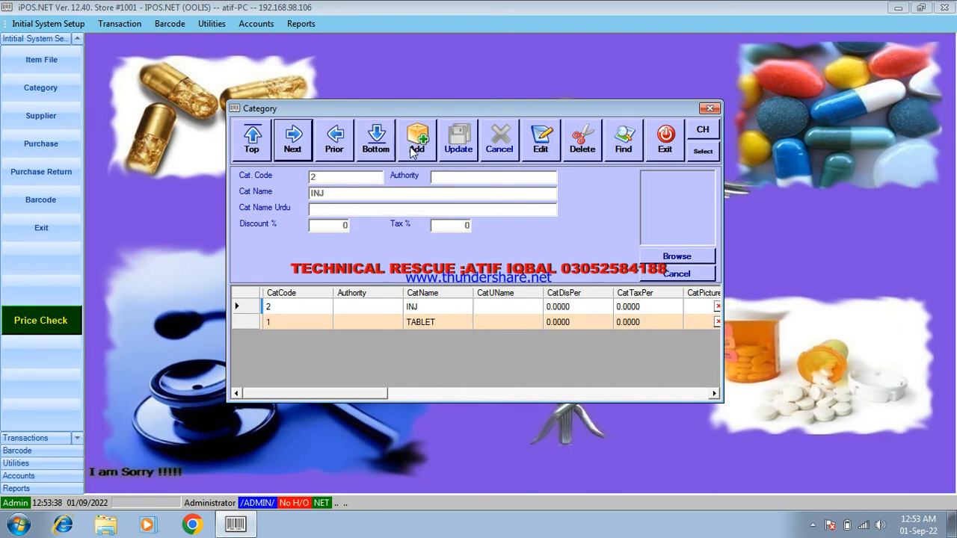
{"action": "left_click", "coordinate": [382, 326]}
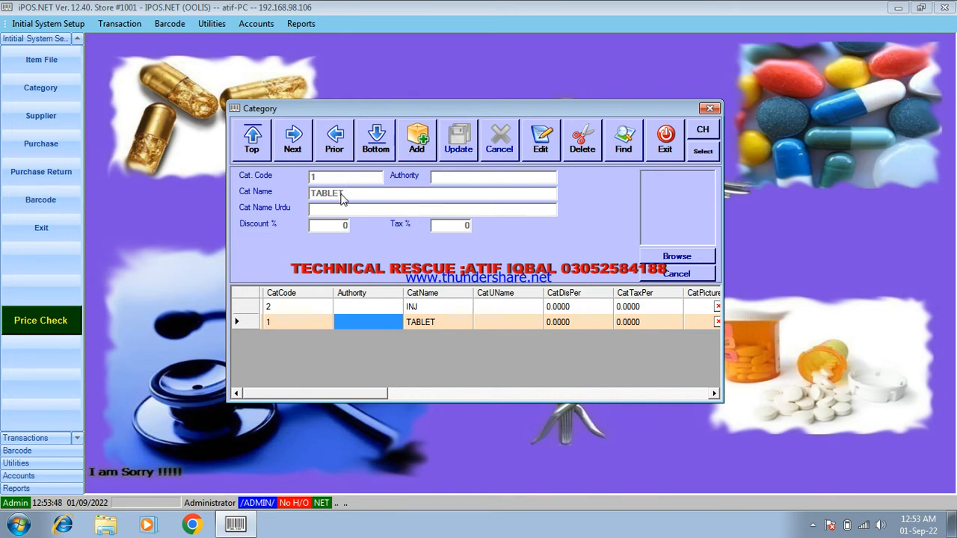
- Add a new category with code 3 named SYP and save it
{"action": "left_click", "coordinate": [418, 144]}
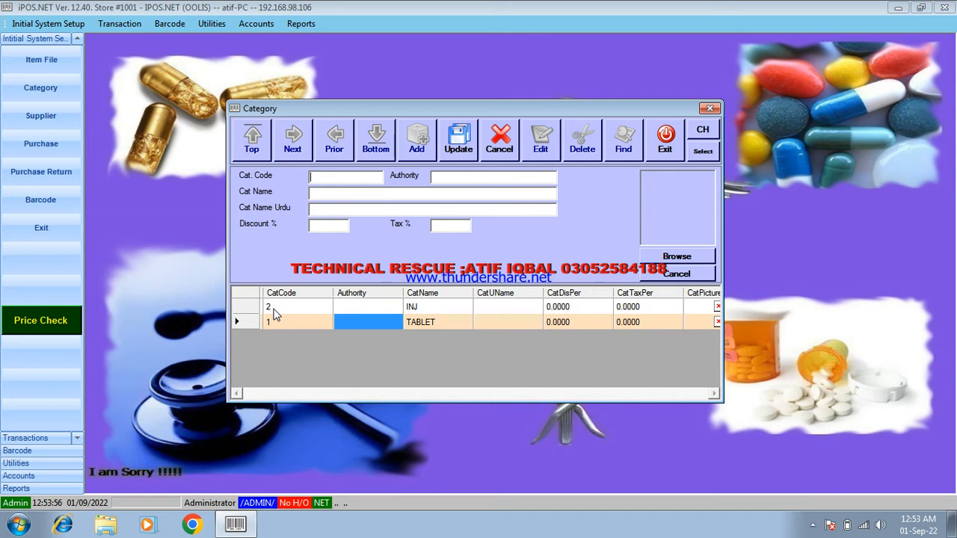
{"action": "type", "text": "3"}
{"action": "left_click", "coordinate": [348, 194]}
{"action": "type", "text": "SYP"}
{"action": "left_click", "coordinate": [450, 162]}
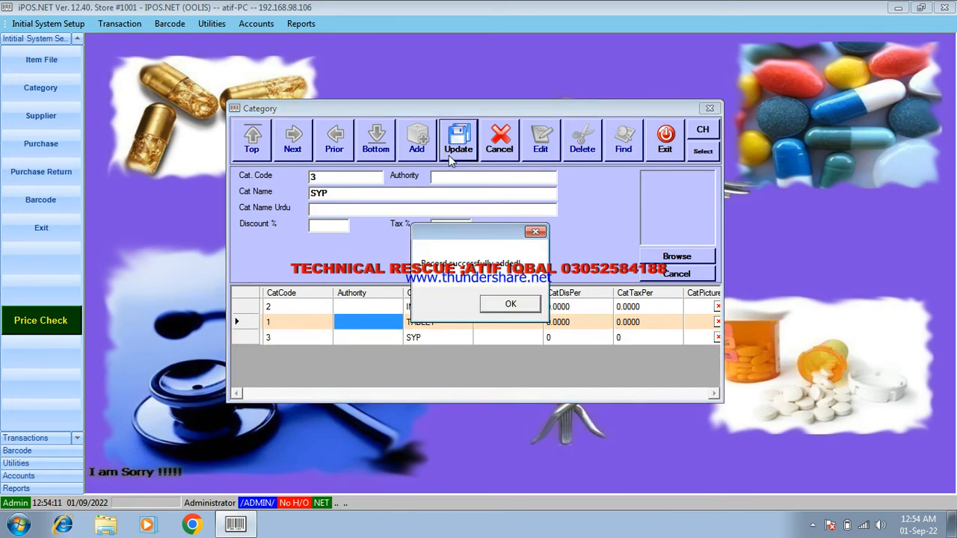
{"action": "left_click", "coordinate": [513, 306]}
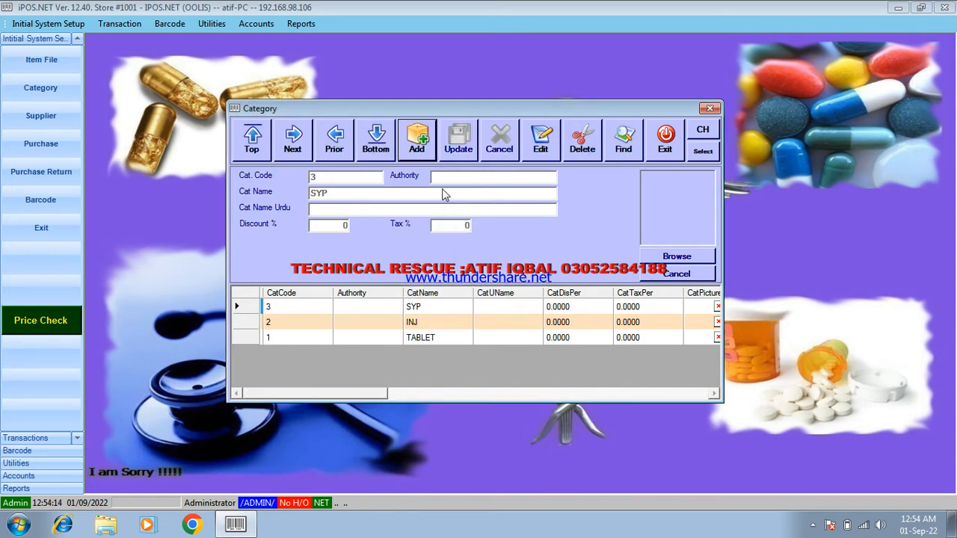
- Add a new category with code 4 named GENERAL ITEMS and save it
{"action": "left_click", "coordinate": [427, 157]}
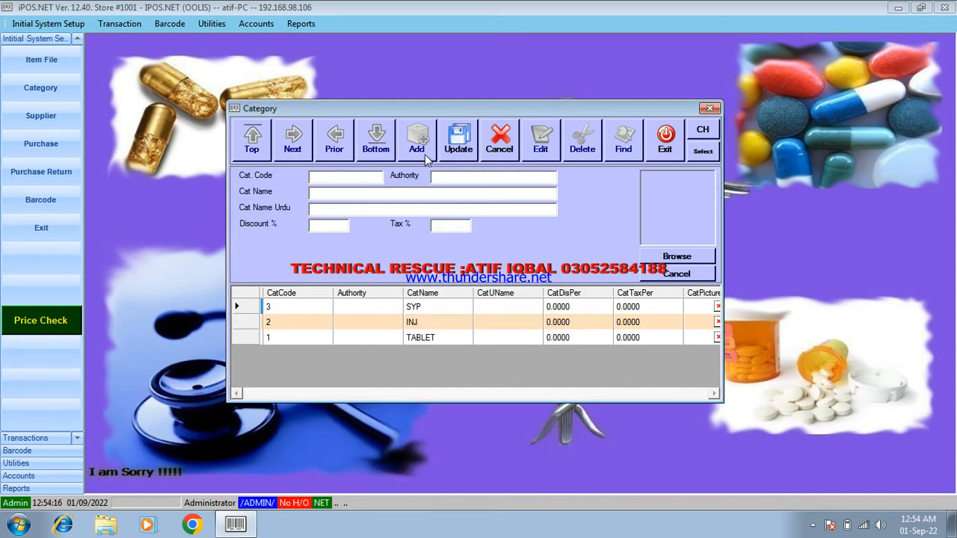
{"action": "type", "text": "4"}
{"action": "left_click", "coordinate": [314, 193]}
{"action": "type", "text": "GENERAL"}
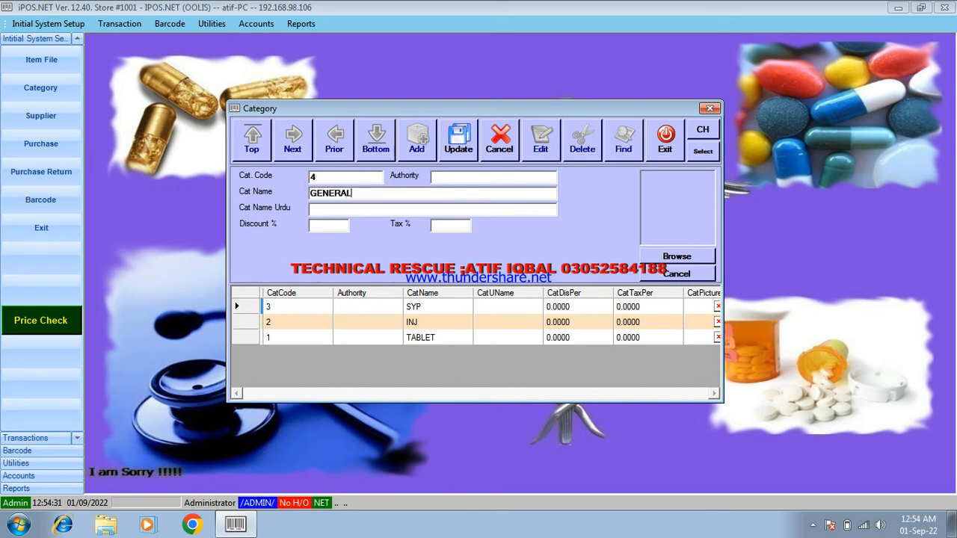
{"action": "type", "text": " ITEMS"}
{"action": "left_click", "coordinate": [461, 148]}
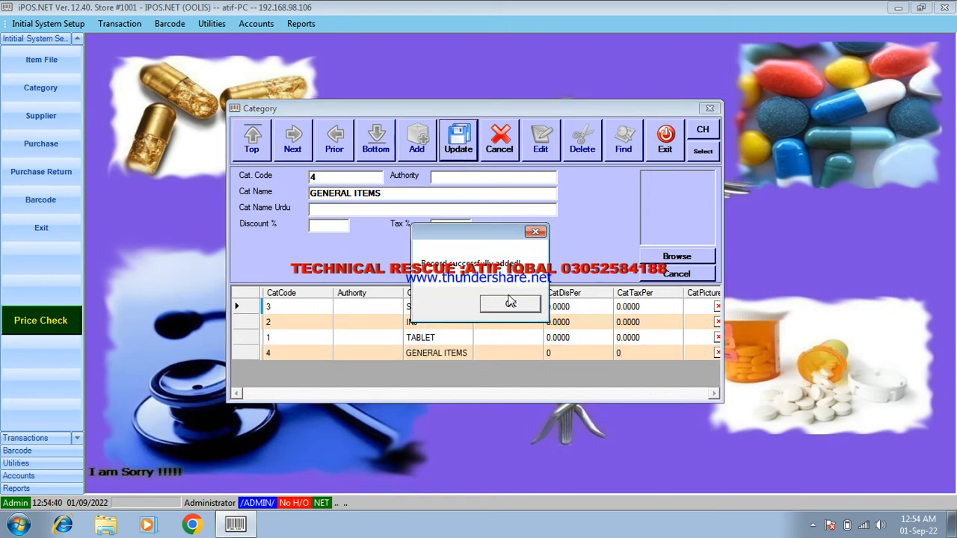
{"action": "left_click", "coordinate": [510, 303]}
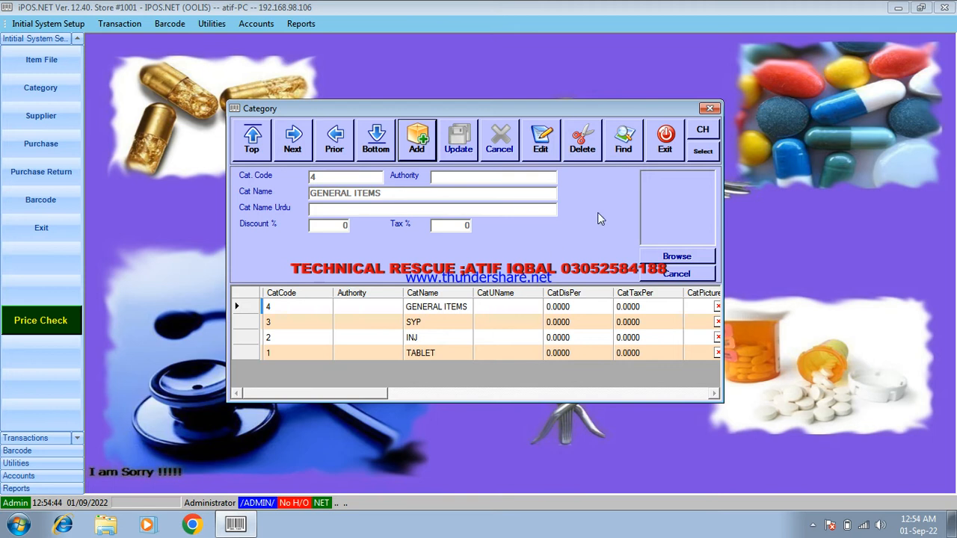
- Close the Category form, open the Item File form and browse the existing DEPSIT items
{"action": "left_click", "coordinate": [665, 146]}
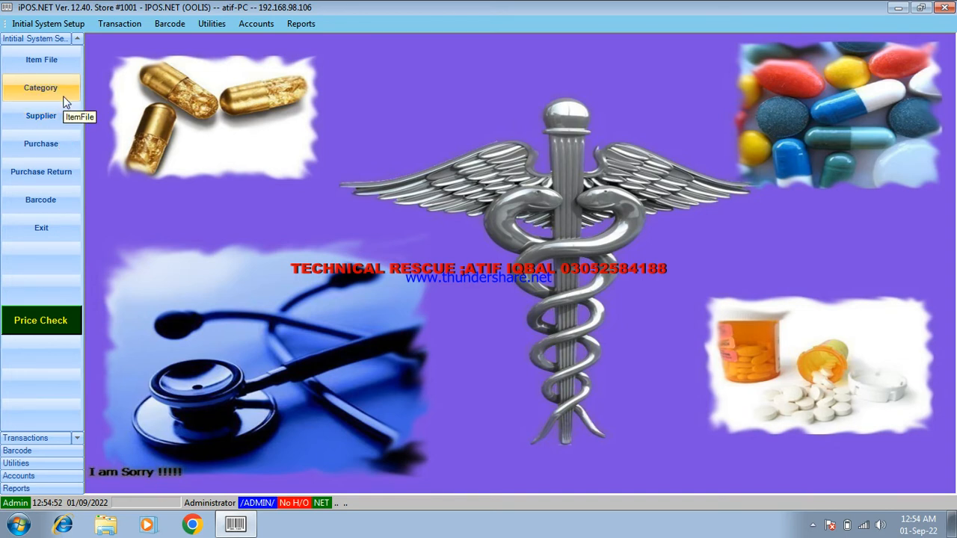
{"action": "left_click", "coordinate": [64, 71]}
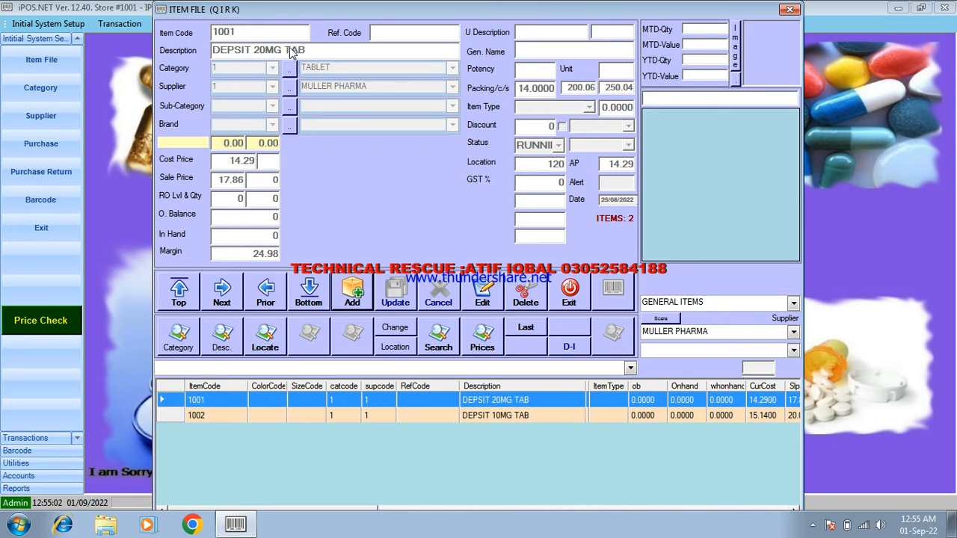
{"action": "left_click", "coordinate": [314, 417]}
{"action": "left_click", "coordinate": [311, 400]}
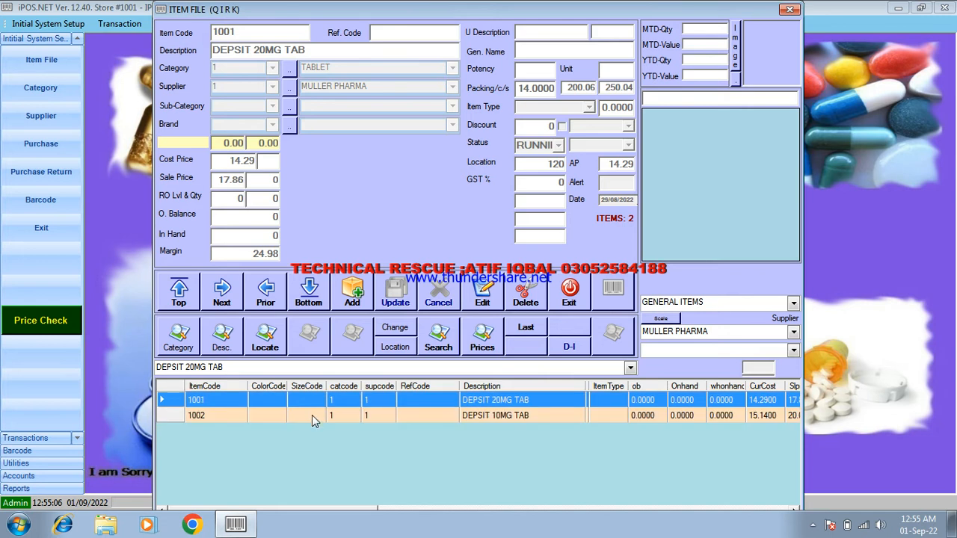
{"action": "left_click", "coordinate": [312, 416]}
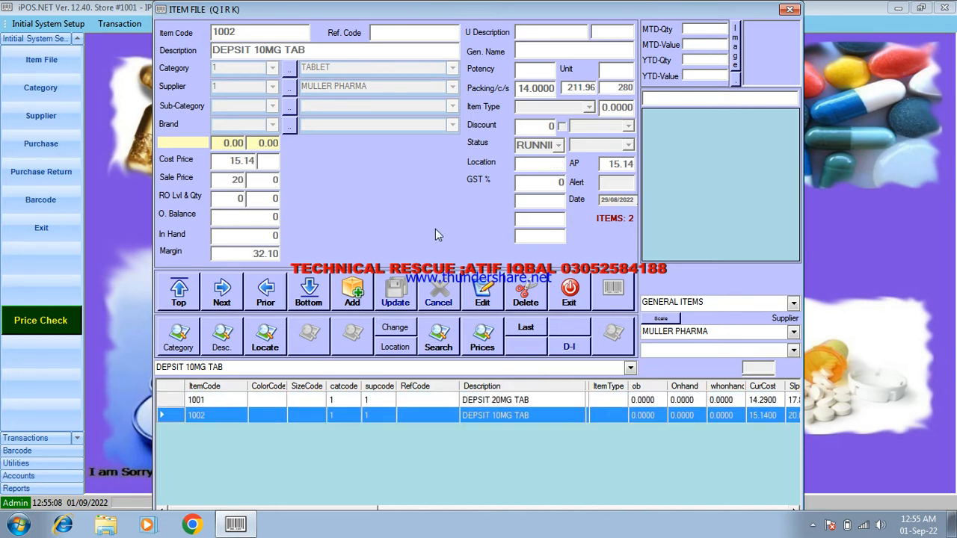
- Add a new item with code 1003 and description MODRIN TAB
{"action": "left_click", "coordinate": [361, 287]}
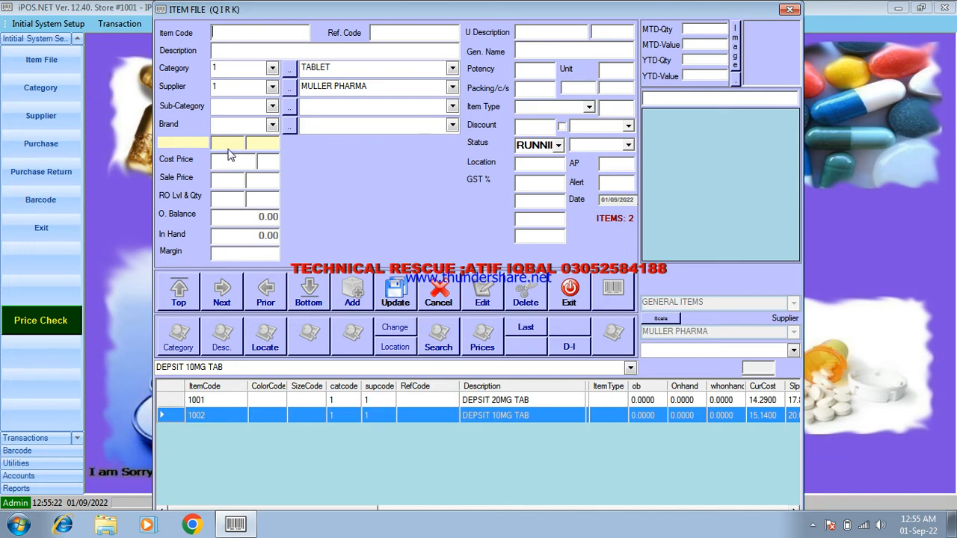
{"action": "left_click", "coordinate": [239, 34]}
{"action": "type", "text": "1"}
{"action": "type", "text": "00"}
{"action": "type", "text": "2"}
{"action": "key", "text": "BackSpace"}
{"action": "type", "text": "3"}
{"action": "type", "text": "MODR"}
{"action": "type", "text": "IN"}
{"action": "type", "text": " TAB"}
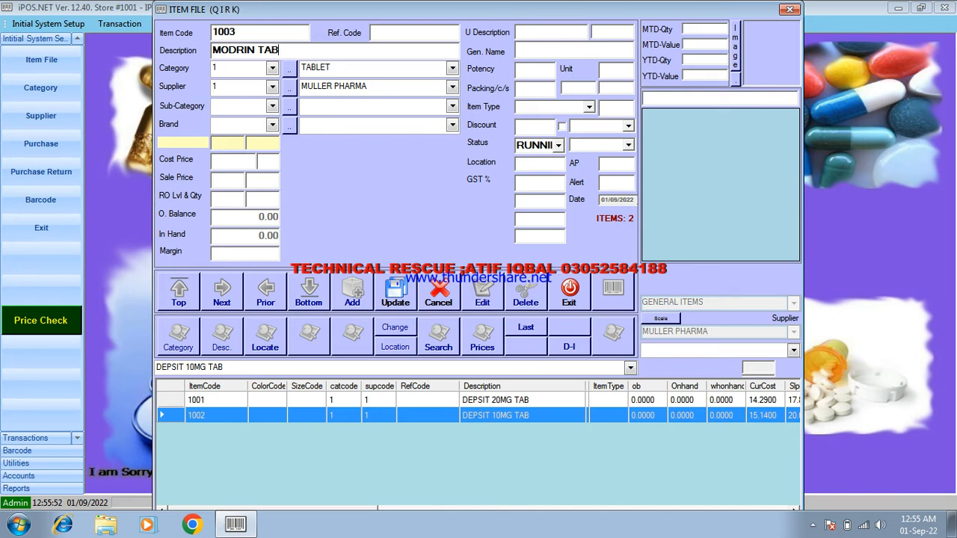
- Set the item's category to TABLET and its supplier to ASLAM TRADERS BWP
{"action": "left_click", "coordinate": [272, 68]}
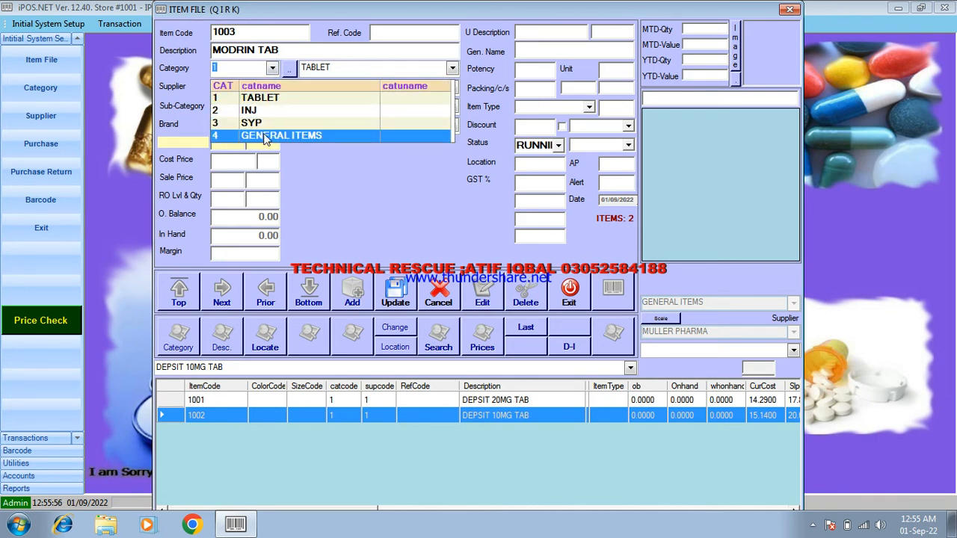
{"action": "left_click", "coordinate": [279, 90]}
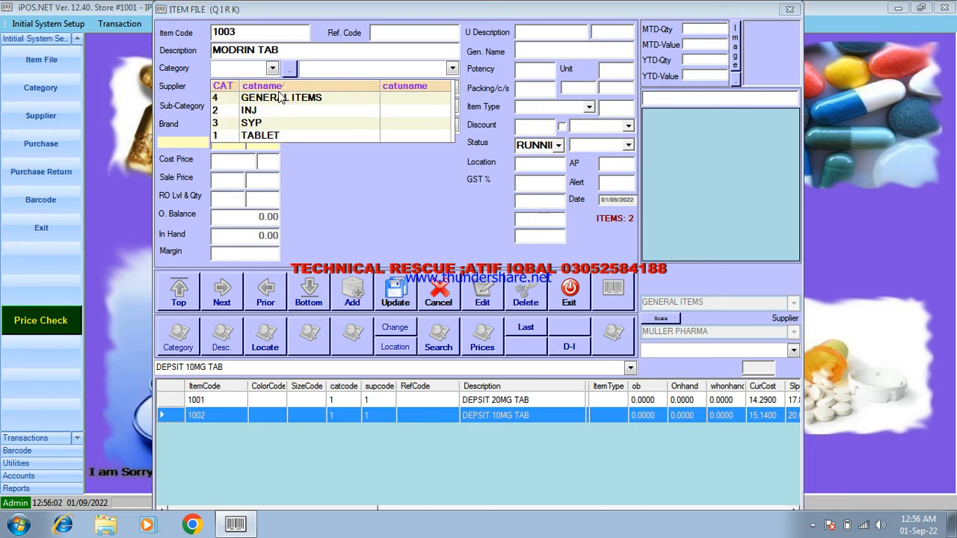
{"action": "left_click", "coordinate": [275, 138]}
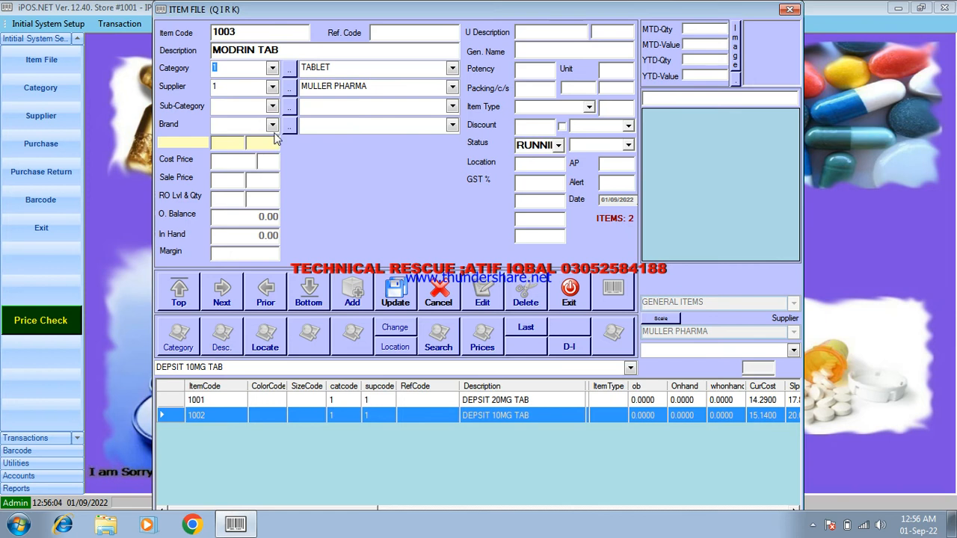
{"action": "left_click", "coordinate": [272, 86]}
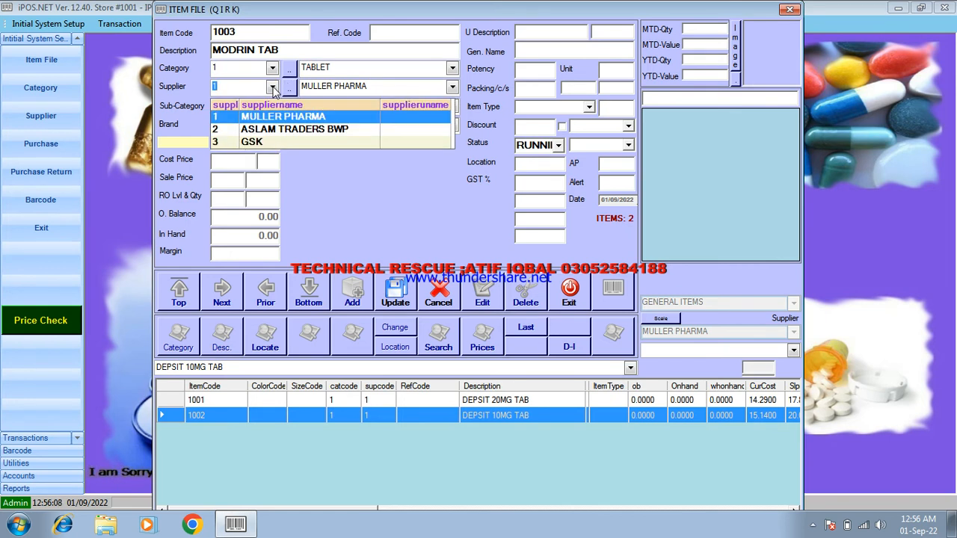
{"action": "left_click", "coordinate": [279, 131]}
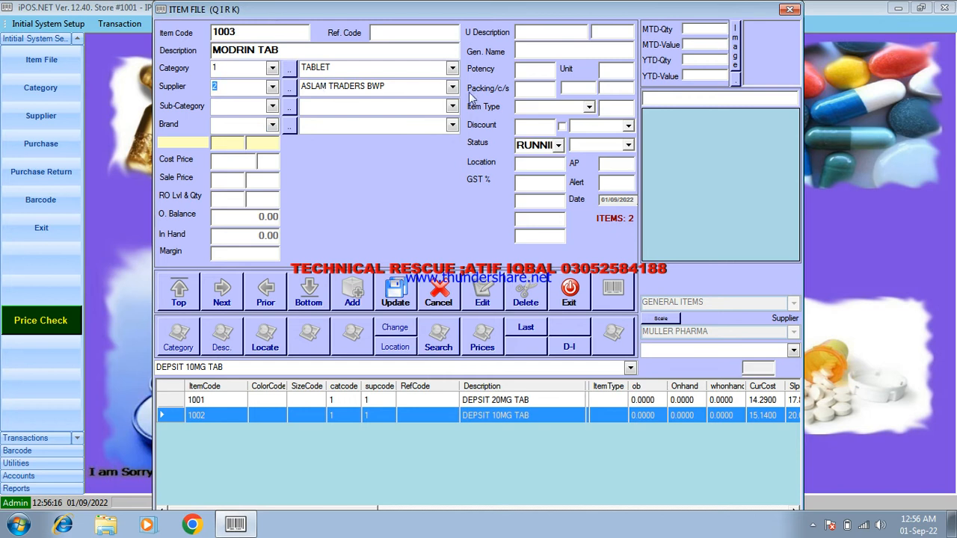
- Set the item's packing to 100 per carton, pack cost 210 and pack price 290
{"action": "left_click", "coordinate": [526, 88]}
{"action": "type", "text": "100"}
{"action": "type", "text": "210"}
{"action": "key", "text": "Return"}
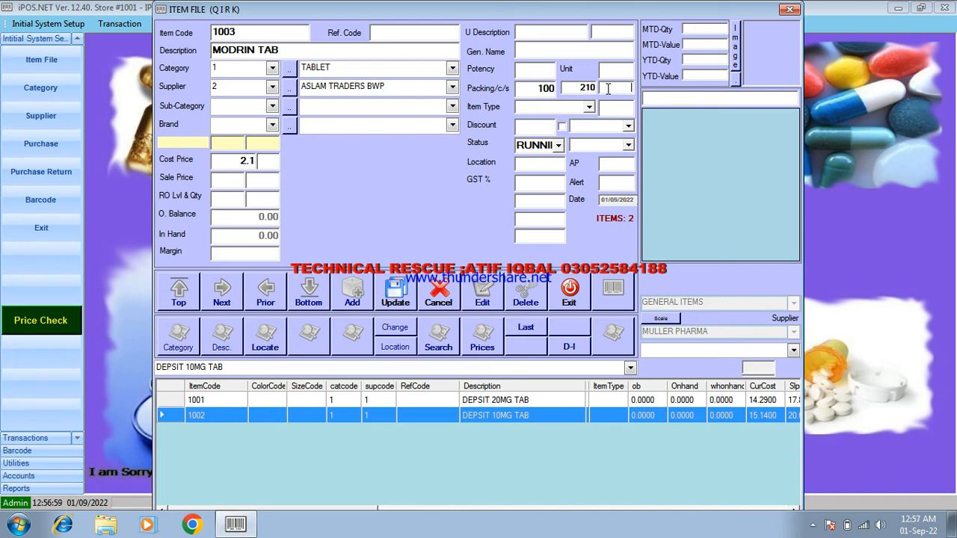
{"action": "type", "text": "25"}
{"action": "type", "text": "0"}
- Set the sale price to 2.9 and location to 16, then save the MODRIN TAB item
{"action": "type", "text": "2.9"}
{"action": "left_click", "coordinate": [538, 166]}
{"action": "type", "text": "66"}
{"action": "key", "text": "BackSpace"}
{"action": "left_click", "coordinate": [396, 293]}
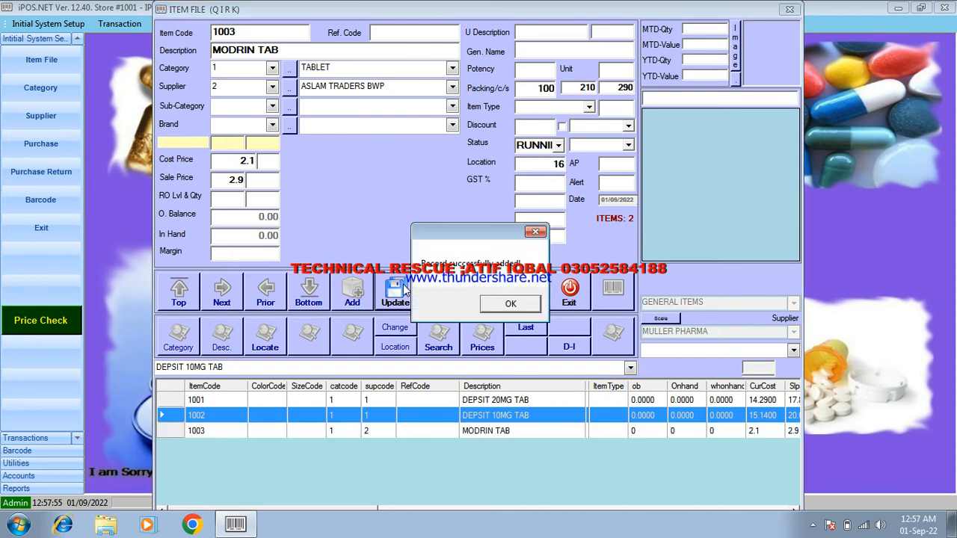
{"action": "left_click", "coordinate": [512, 303]}
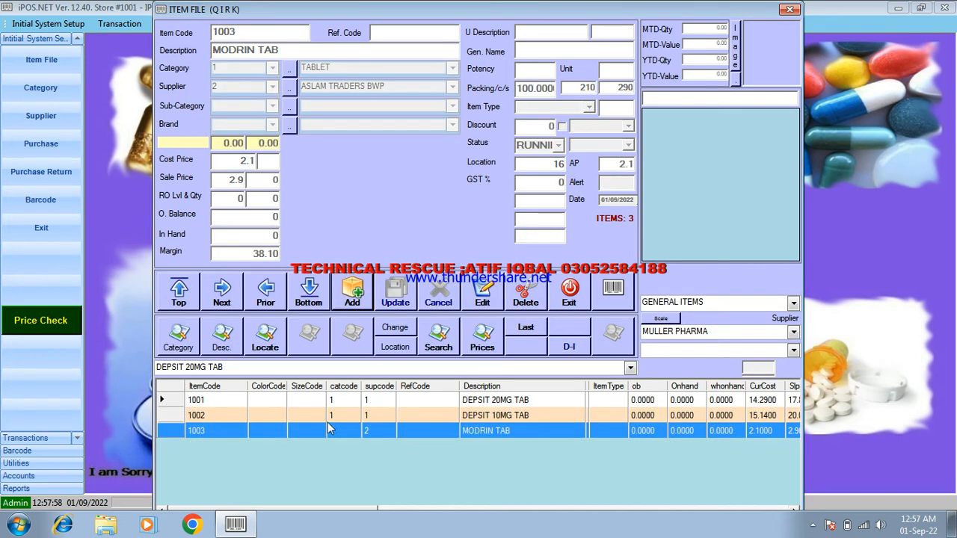
{"action": "key", "text": "Up"}
{"action": "key", "text": "Down"}
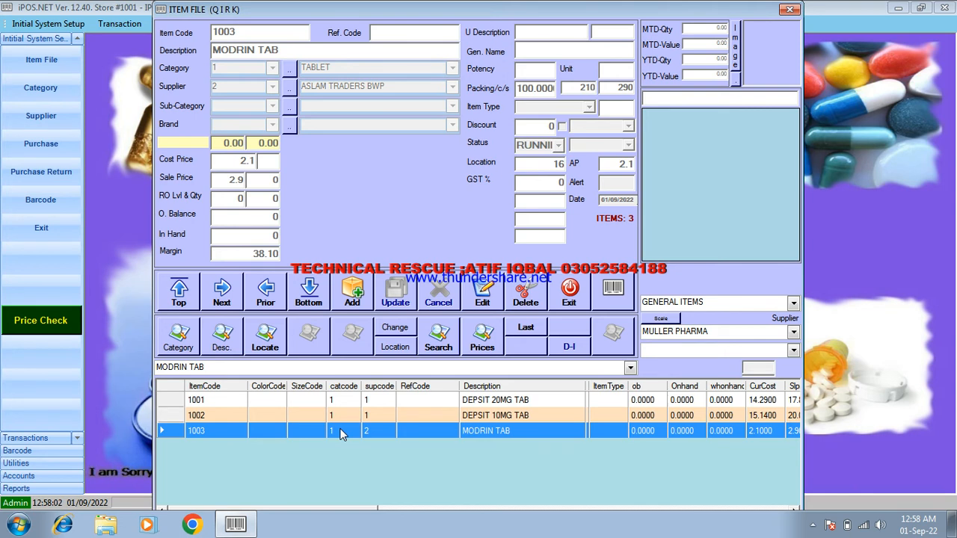
{"action": "left_click", "coordinate": [357, 294]}
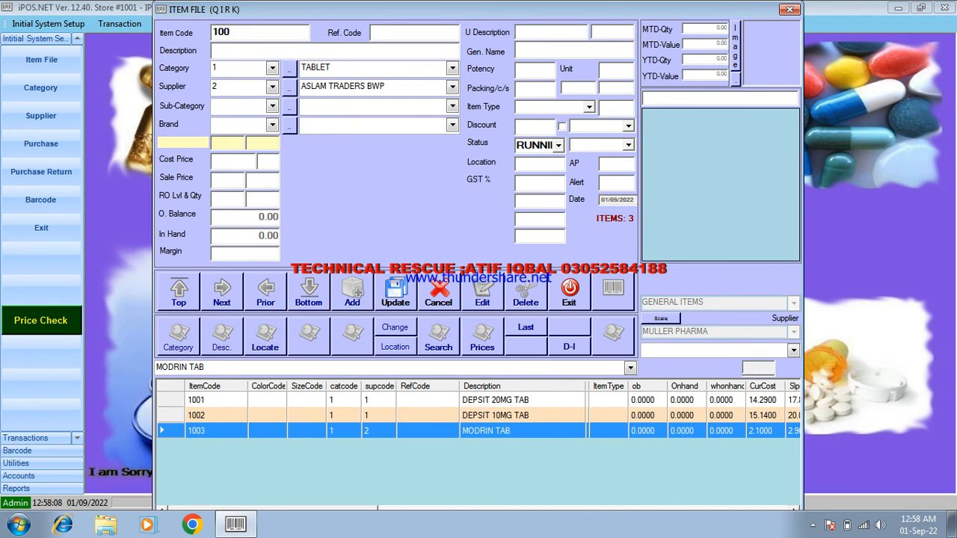
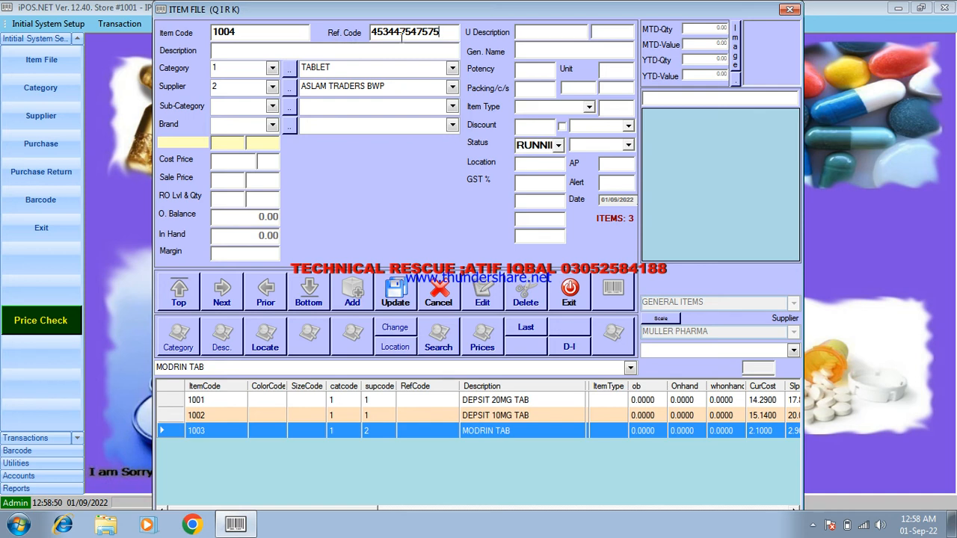
- Enter PANADOL CF TAB as the item's description
{"action": "left_click", "coordinate": [256, 50]}
{"action": "type", "text": "PANADOL CF TAB"}
- Set the item's category to TABLET and its supplier to GSK
{"action": "left_click", "coordinate": [273, 68]}
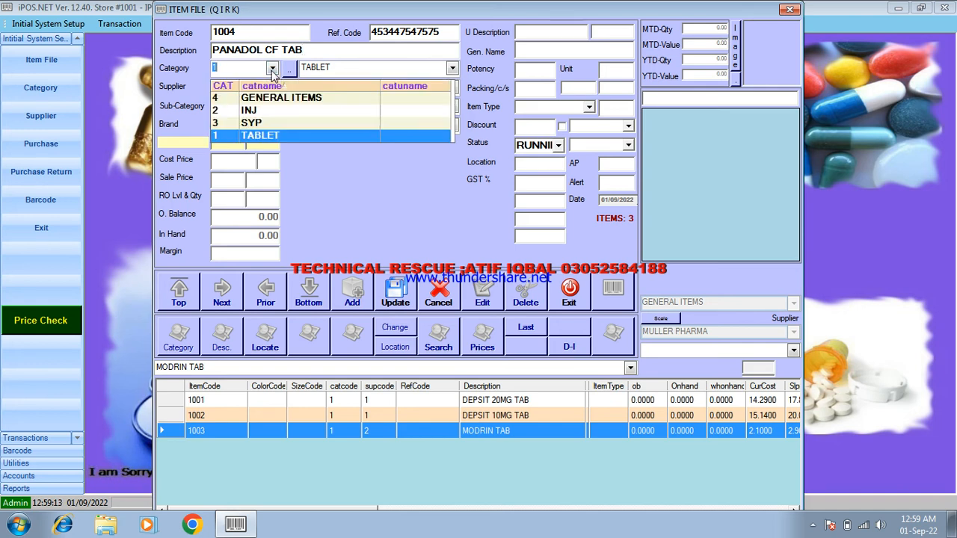
{"action": "left_click", "coordinate": [261, 136]}
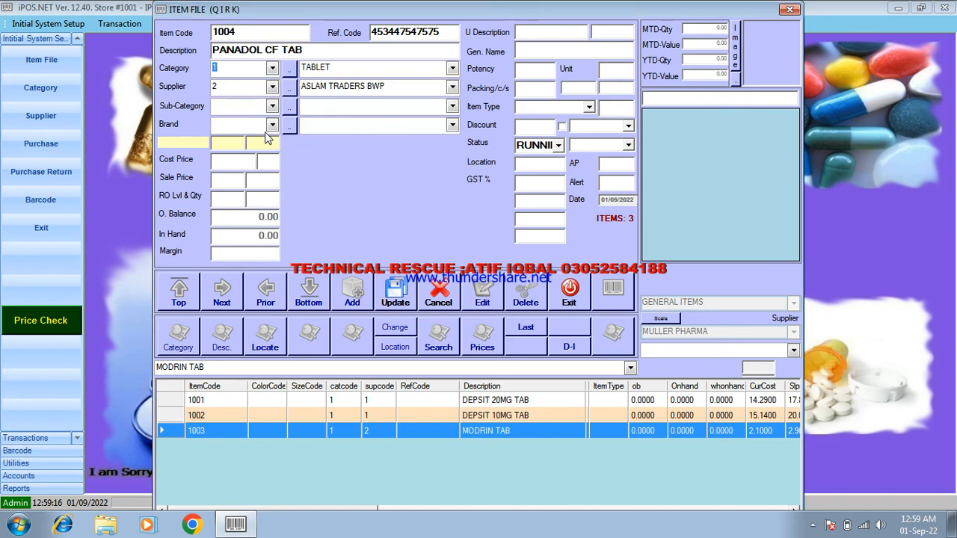
{"action": "left_click", "coordinate": [273, 87]}
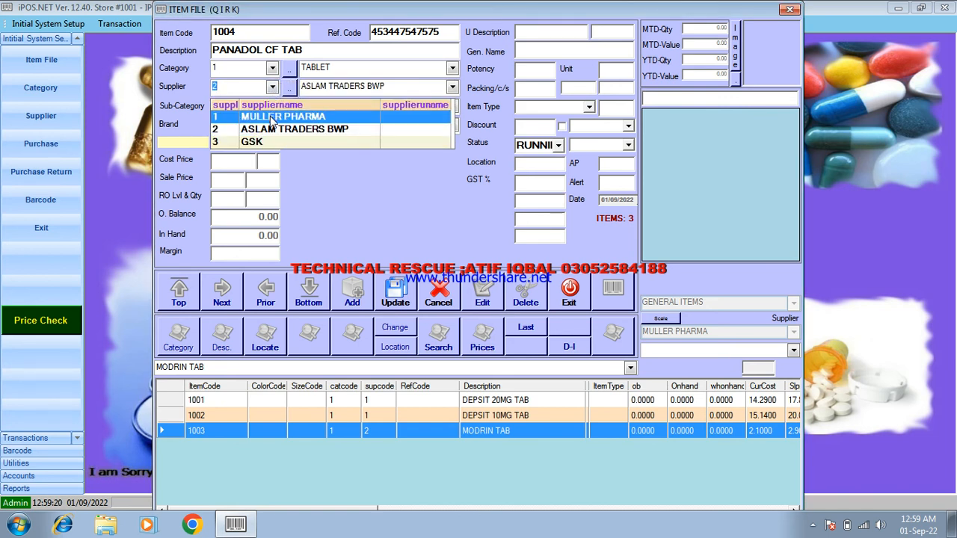
{"action": "left_click", "coordinate": [268, 142]}
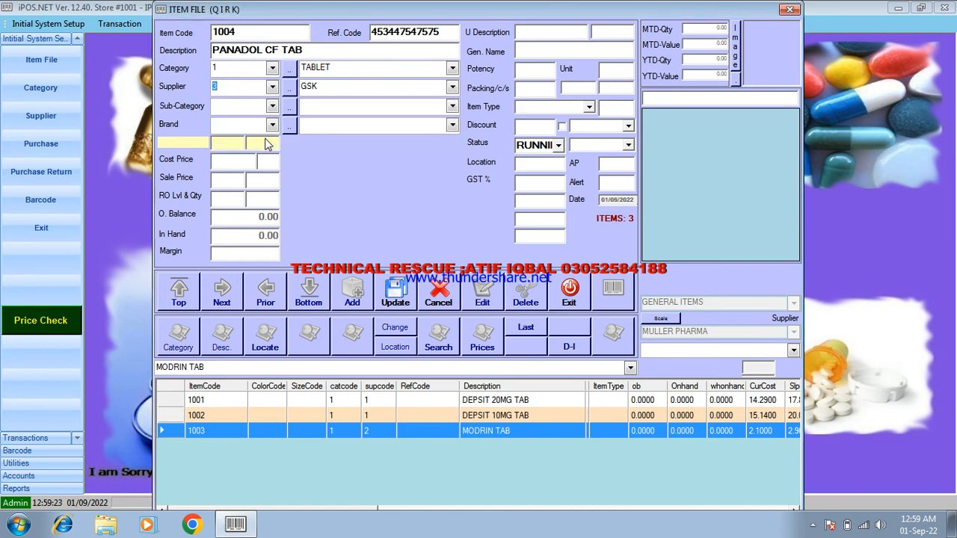
- Set the item's packing to 200 per carton and pack cost to 400
{"action": "left_click", "coordinate": [537, 91]}
{"action": "type", "text": "2"}
{"action": "type", "text": "00"}
{"action": "type", "text": "4"}
{"action": "type", "text": "00"}
- Set the item's pack price to 480
{"action": "key", "text": "Return"}
{"action": "type", "text": "2"}
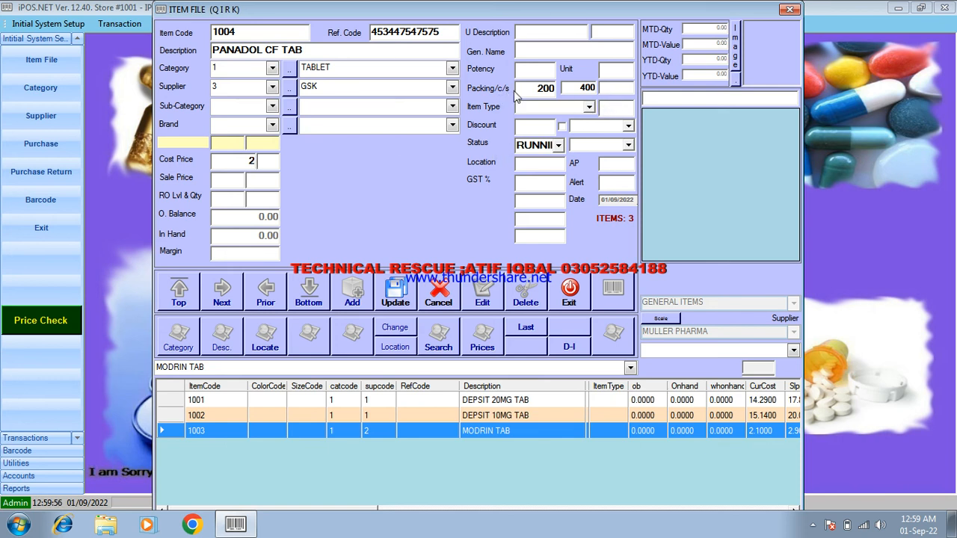
{"action": "left_click", "coordinate": [609, 89]}
{"action": "type", "text": "5"}
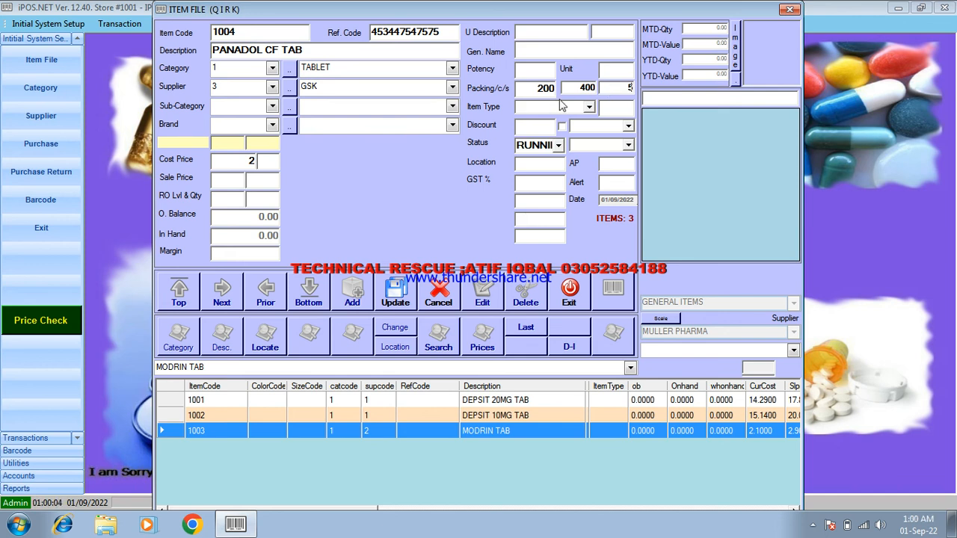
{"action": "key", "text": "BackSpace"}
{"action": "type", "text": "480"}
{"action": "key", "text": "Return"}
- Set the item's location to 10 and its generic name to paracetamole
{"action": "left_click", "coordinate": [236, 184]}
{"action": "left_click", "coordinate": [549, 164]}
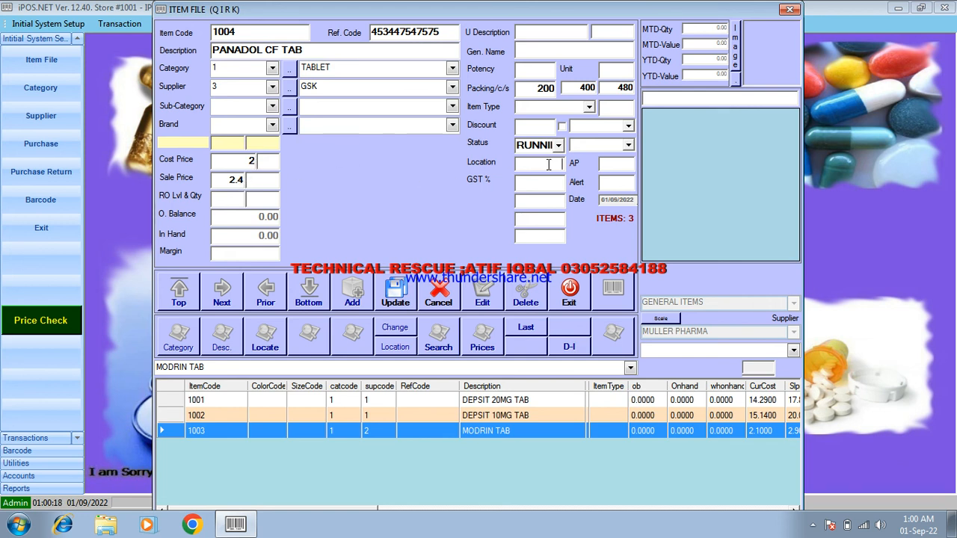
{"action": "type", "text": "10"}
{"action": "left_click", "coordinate": [522, 52]}
{"action": "type", "text": "paraceta"}
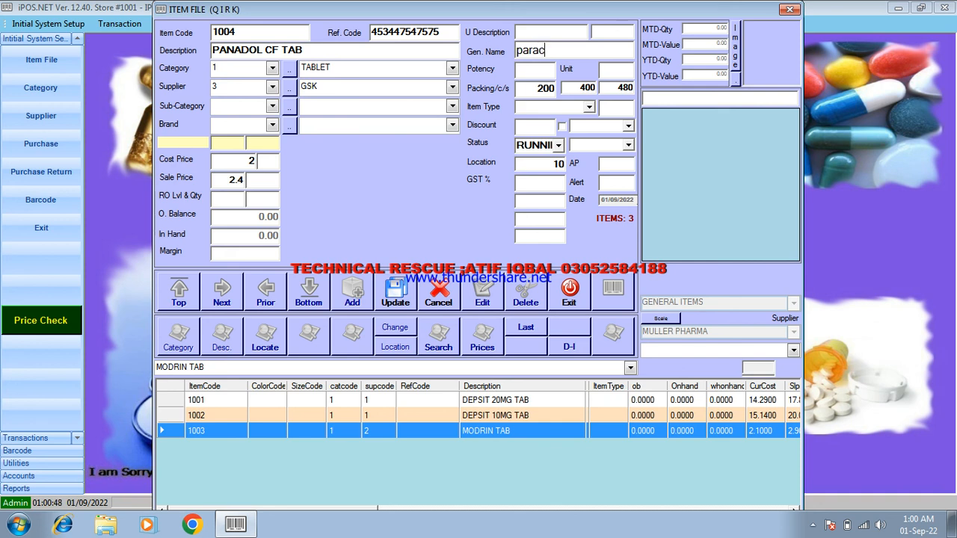
{"action": "type", "text": "mole"}
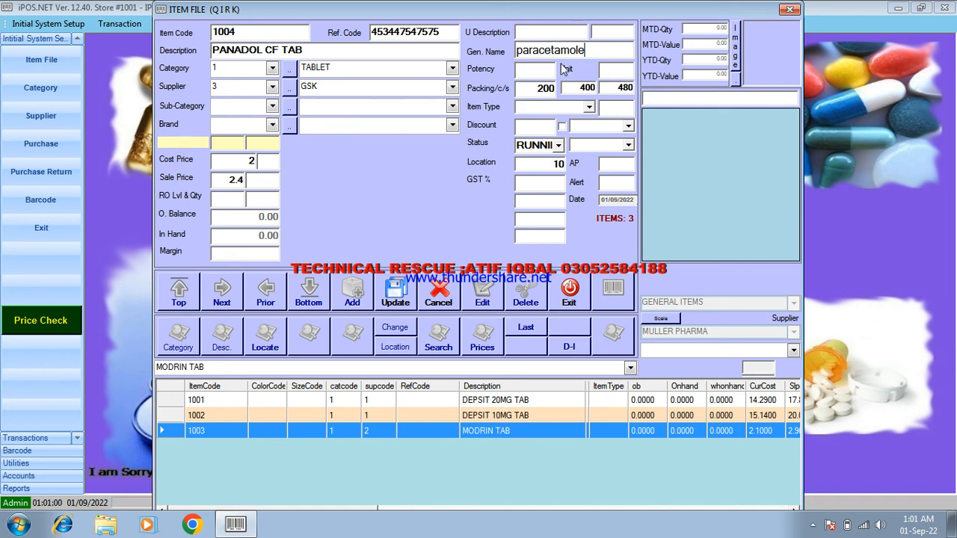
- Try to save the PANADOL CF TAB item and continue past the error
{"action": "left_click", "coordinate": [395, 294]}
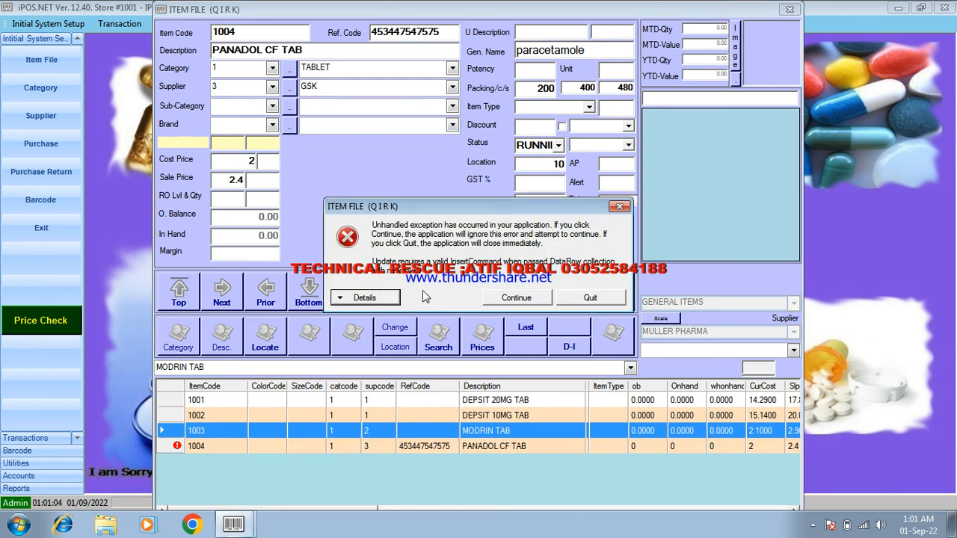
{"action": "left_click", "coordinate": [526, 299]}
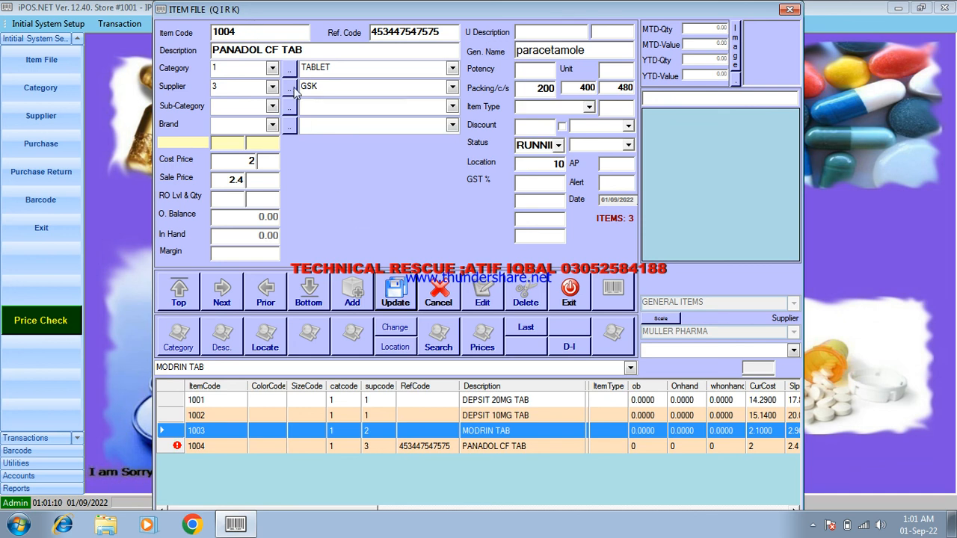
- Change the item code to 10044 and continue past the error
{"action": "left_click", "coordinate": [269, 35]}
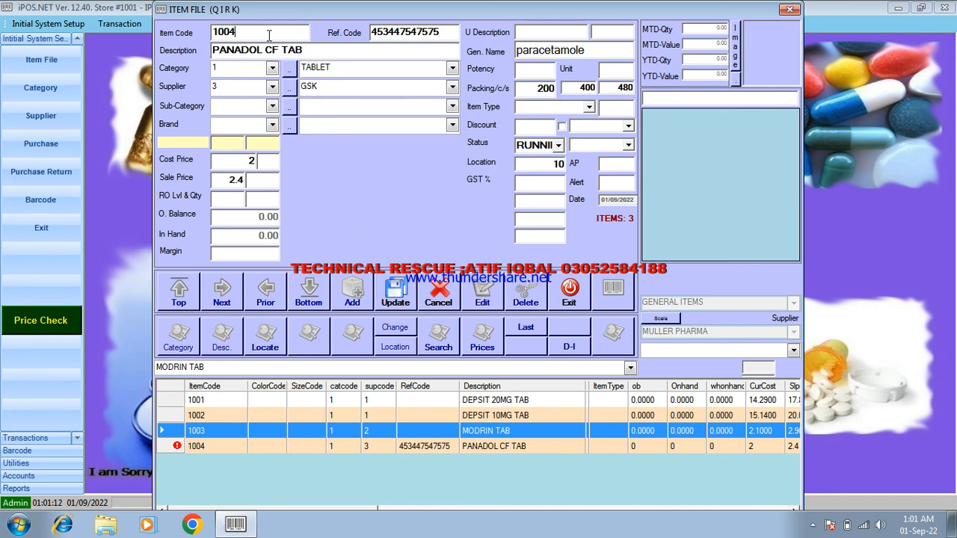
{"action": "type", "text": "4"}
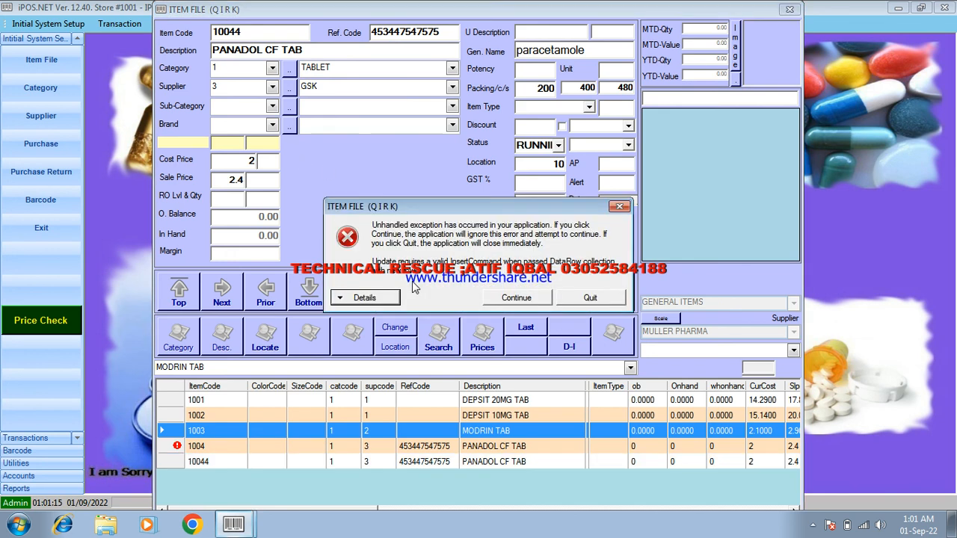
{"action": "left_click", "coordinate": [508, 299]}
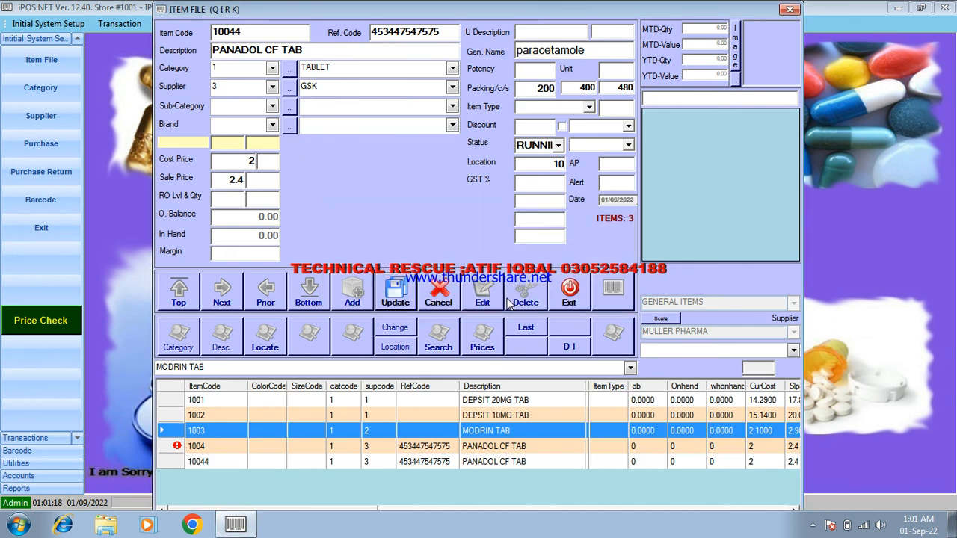
- Cancel the item entry and select the DEPSIT 10MG TAB row in the item list
{"action": "left_click", "coordinate": [438, 295]}
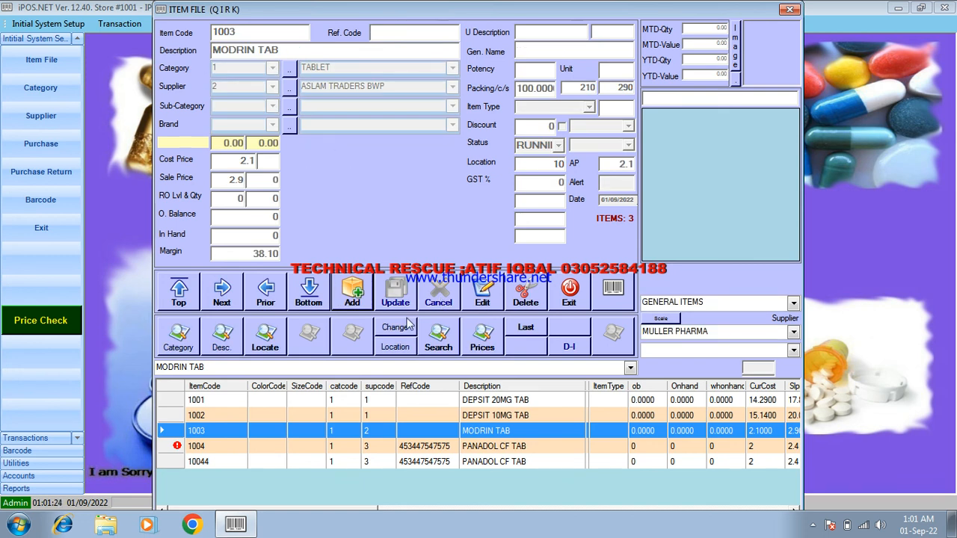
{"action": "left_click", "coordinate": [424, 413]}
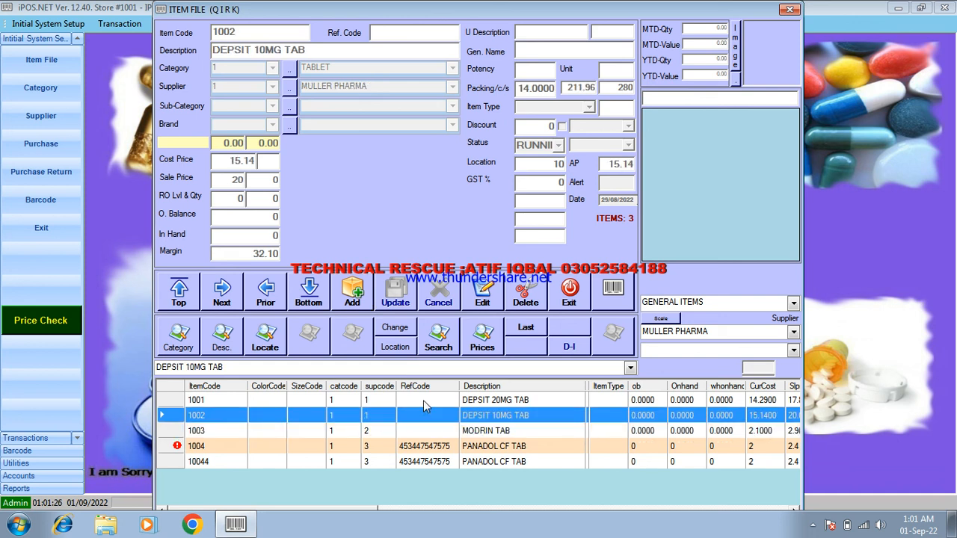
{"action": "left_click", "coordinate": [426, 403]}
{"action": "left_click", "coordinate": [420, 419]}
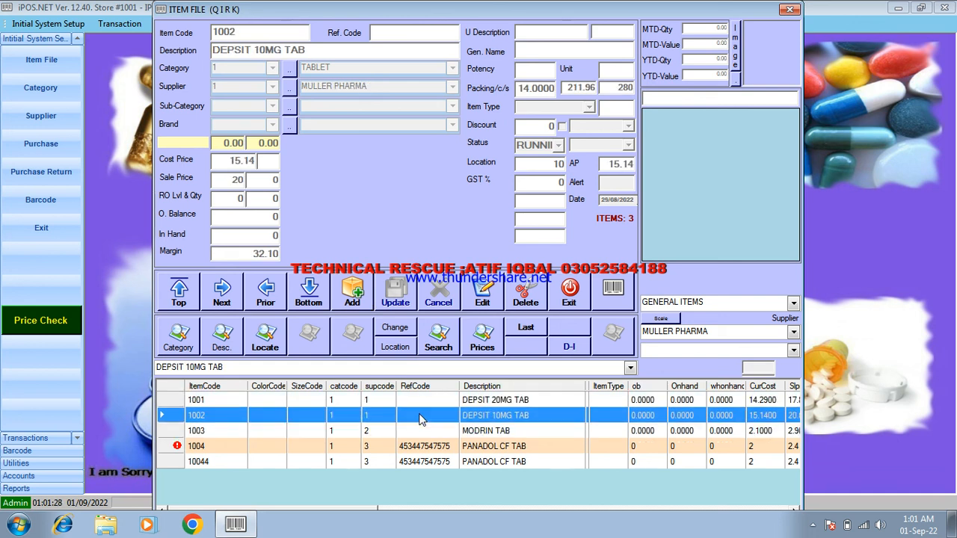